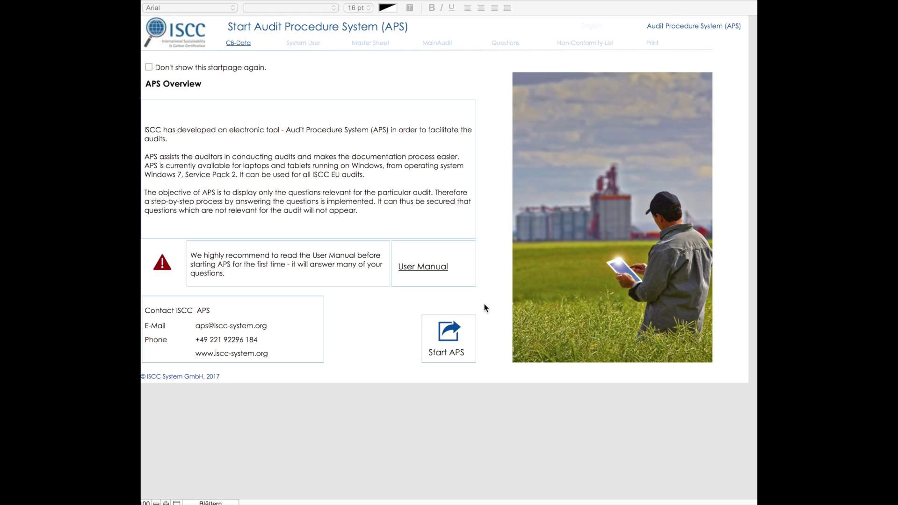
- Start APS from the overview page to reach the CB-Data page listing Bio Seeds Ltd
left_click(448, 351)
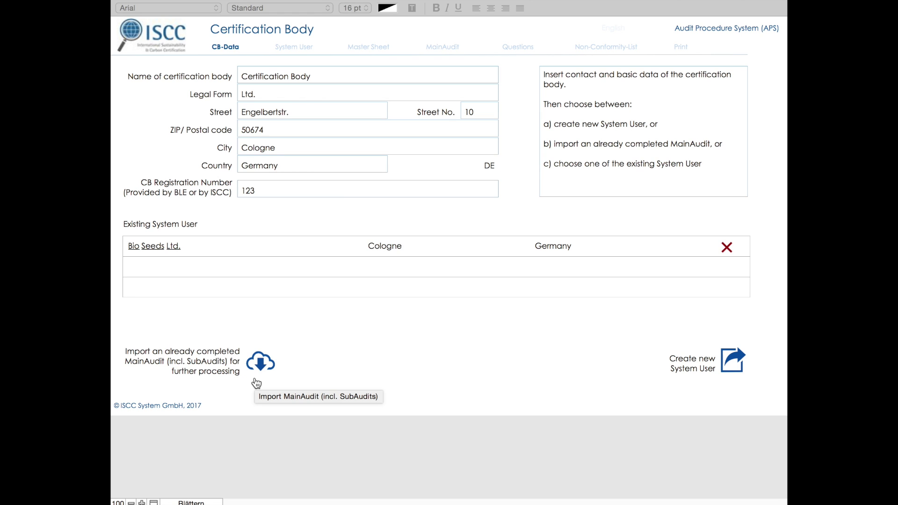
- Open the Bio Seeds Ltd. system user page and generate its Master Sheet
left_click(150, 253)
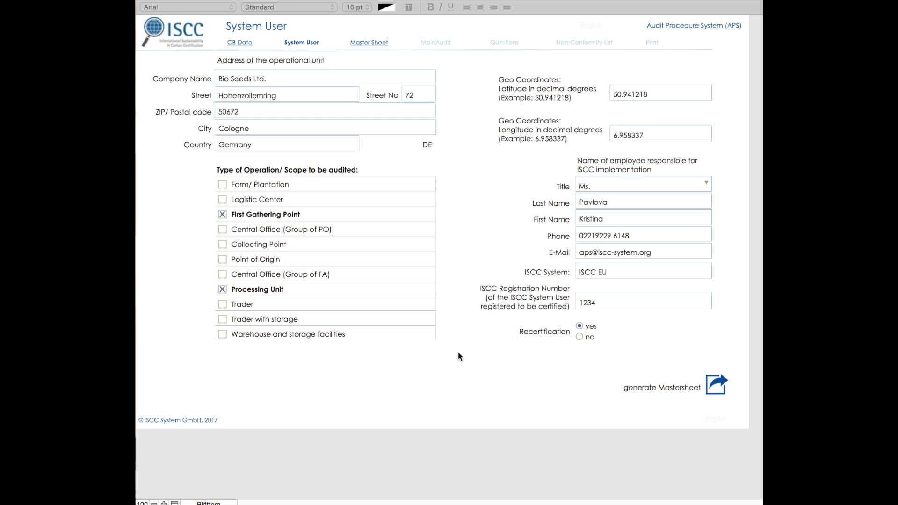
left_click(717, 384)
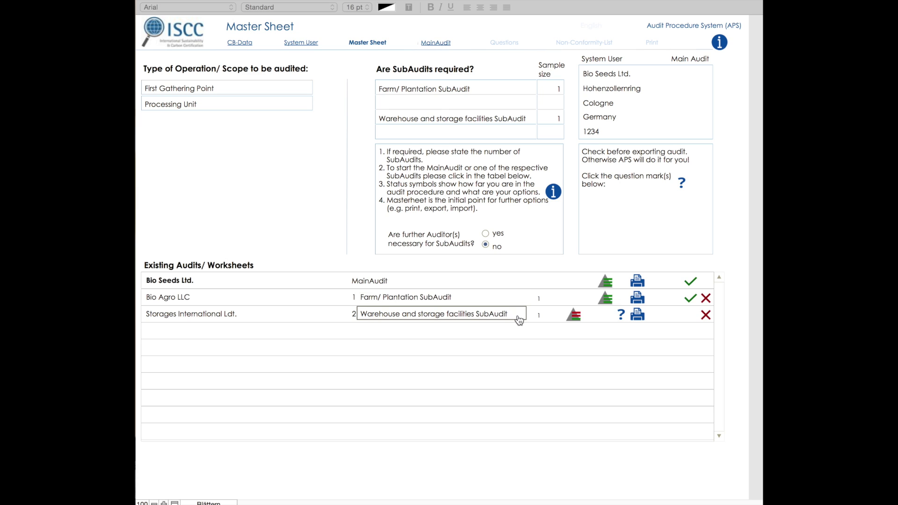
- Read the status tooltips of the MainAudit, Farm/Plantation and Warehouse SubAudit rows
mouse_move(519, 319)
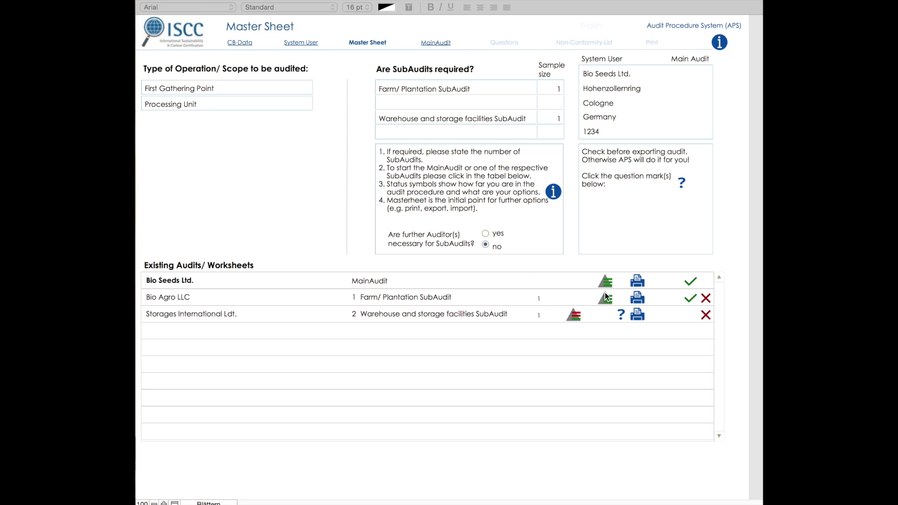
mouse_move(611, 287)
mouse_move(695, 283)
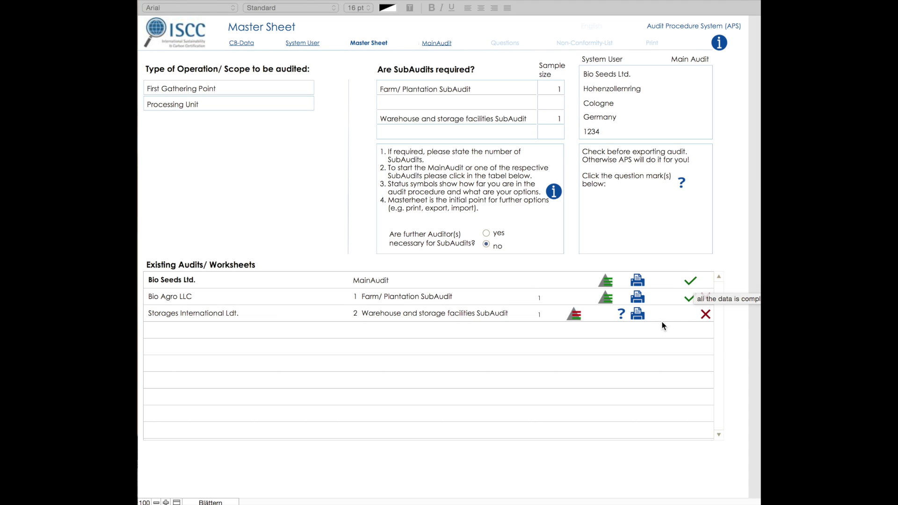
- Run the completeness check on the Storages International Ltd. warehouse subaudit
left_click(621, 316)
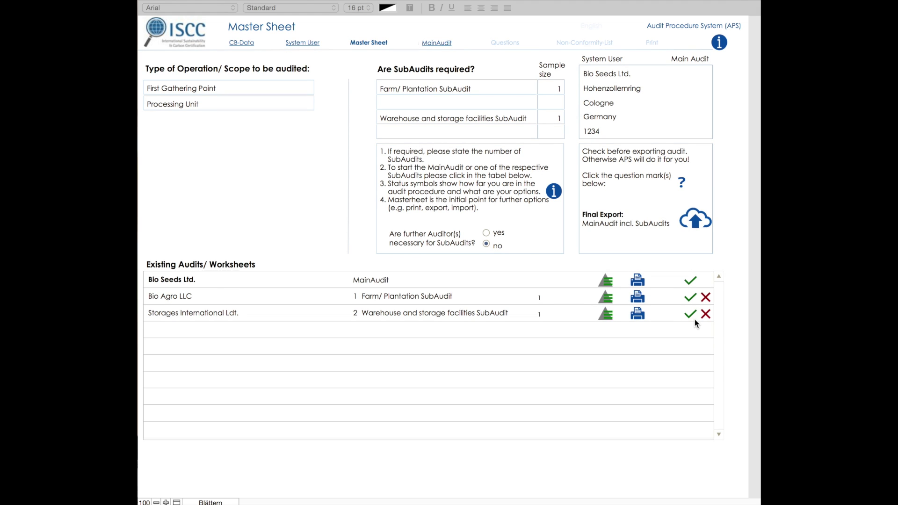
mouse_move(694, 319)
- Answer 'yes' to further auditors for SubAudits, then go back to CB-Data
left_click(487, 232)
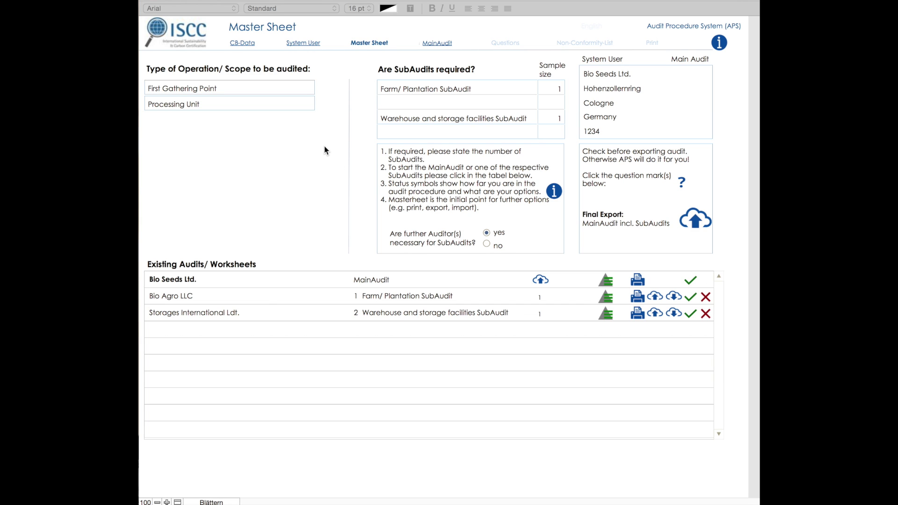
left_click(243, 43)
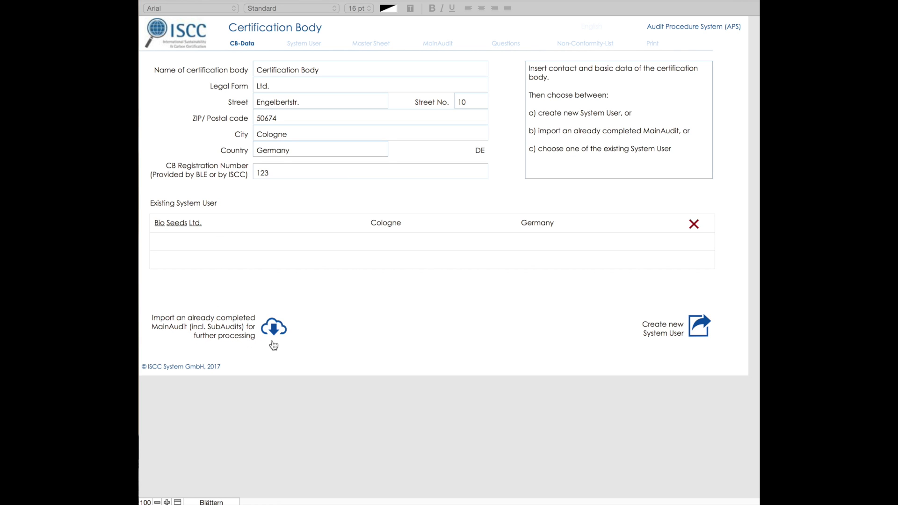
- Return to the Bio Seeds Ltd. Master Sheet, review the subaudit rows, and open the MainAudit
left_click(183, 223)
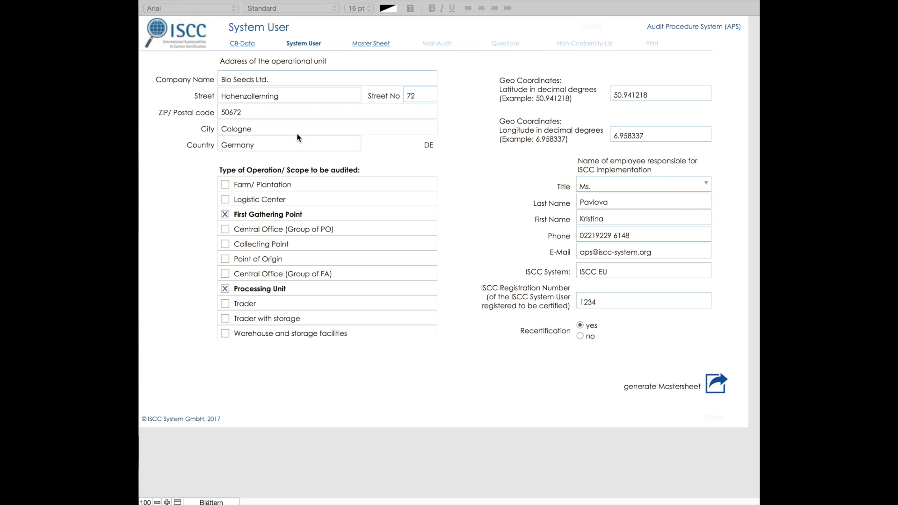
left_click(366, 45)
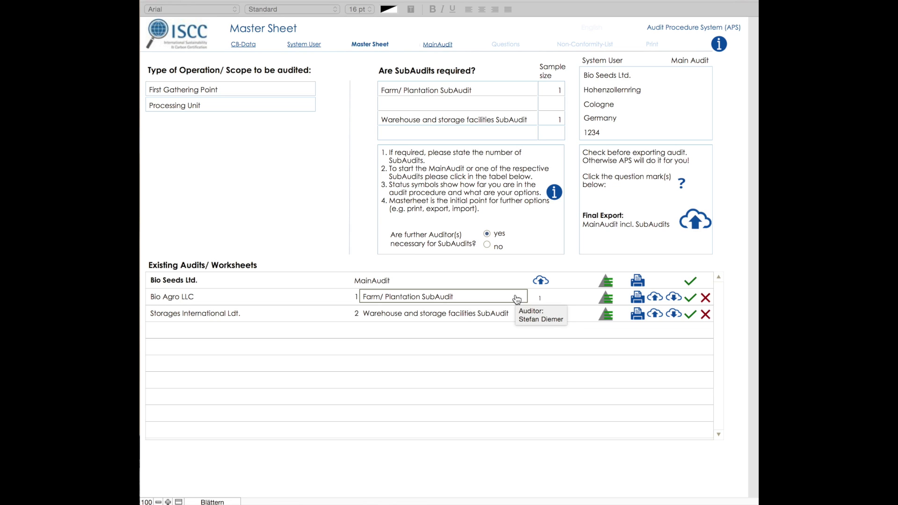
mouse_move(509, 317)
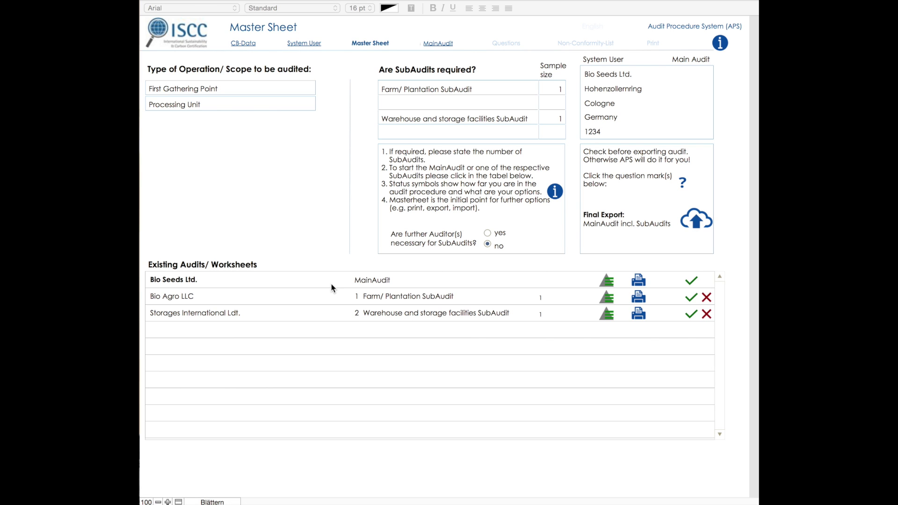
left_click(380, 279)
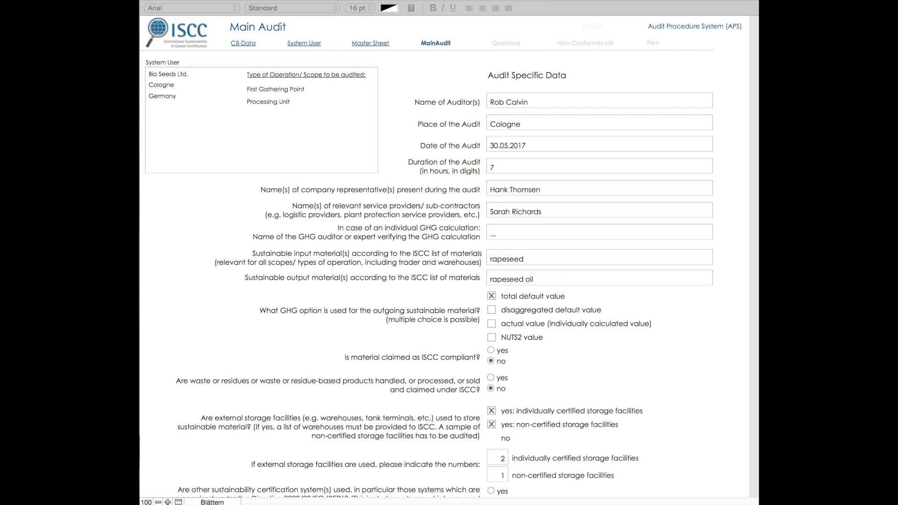
scroll(441, 257, "down", 3)
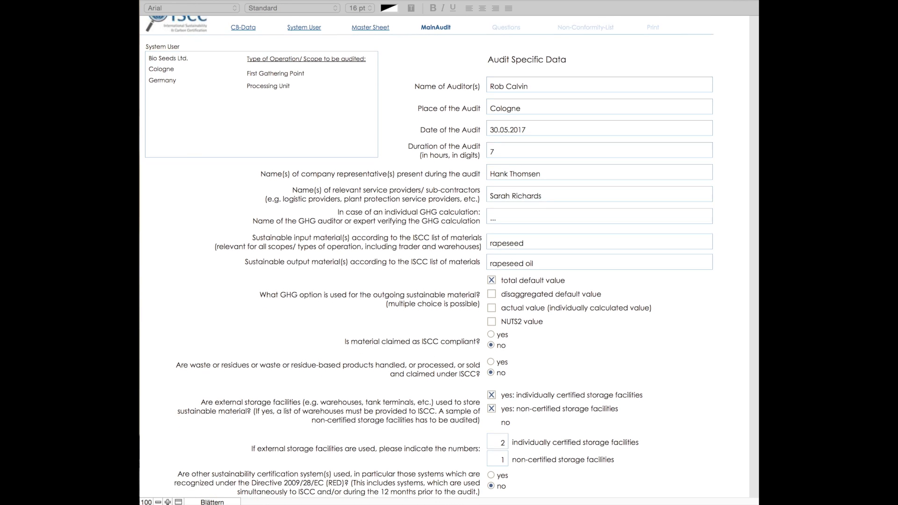
scroll(441, 257, "down", 3)
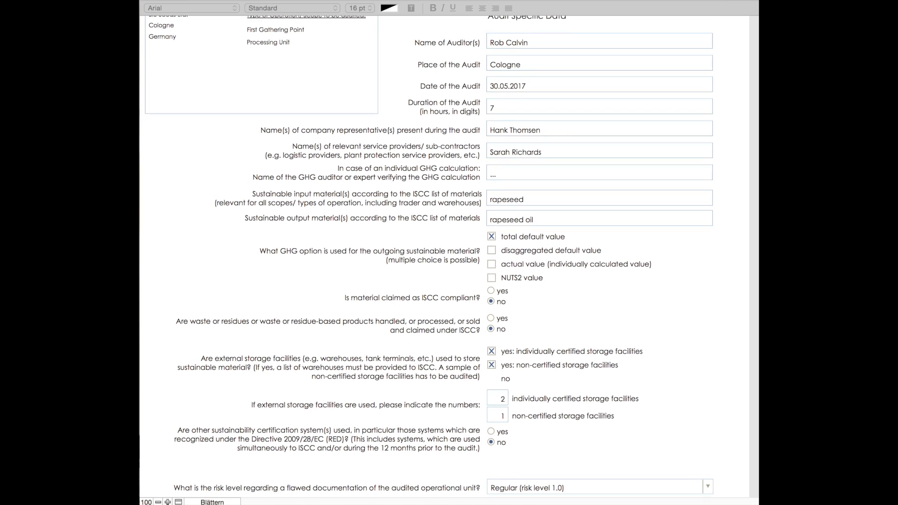
scroll(441, 257, "down", 3)
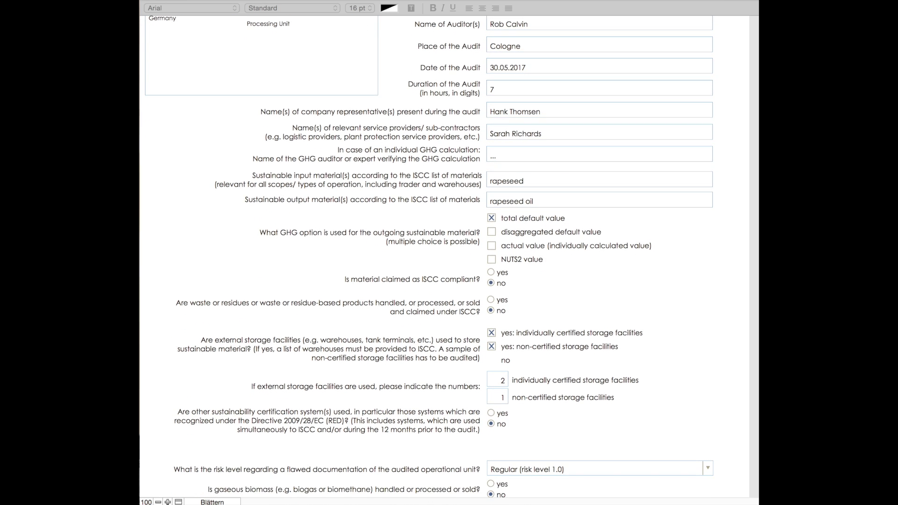
scroll(441, 257, "down", 6)
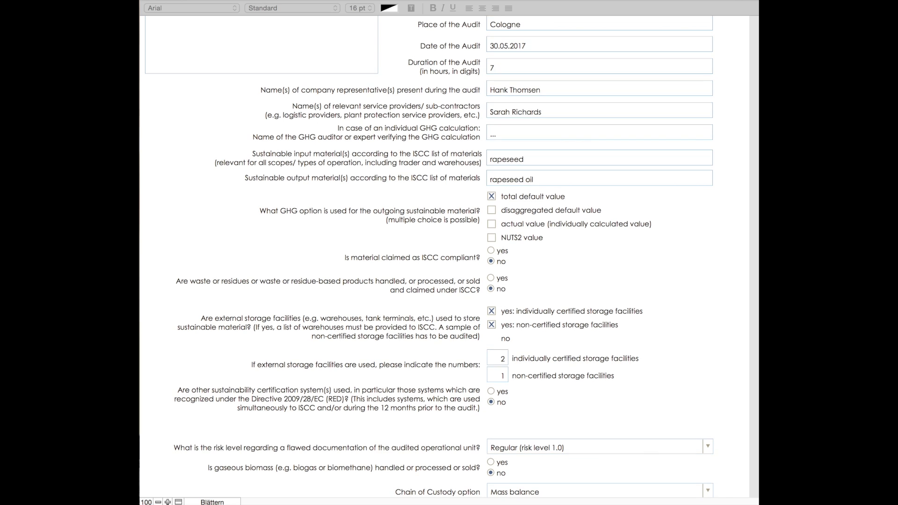
scroll(441, 257, "down", 3)
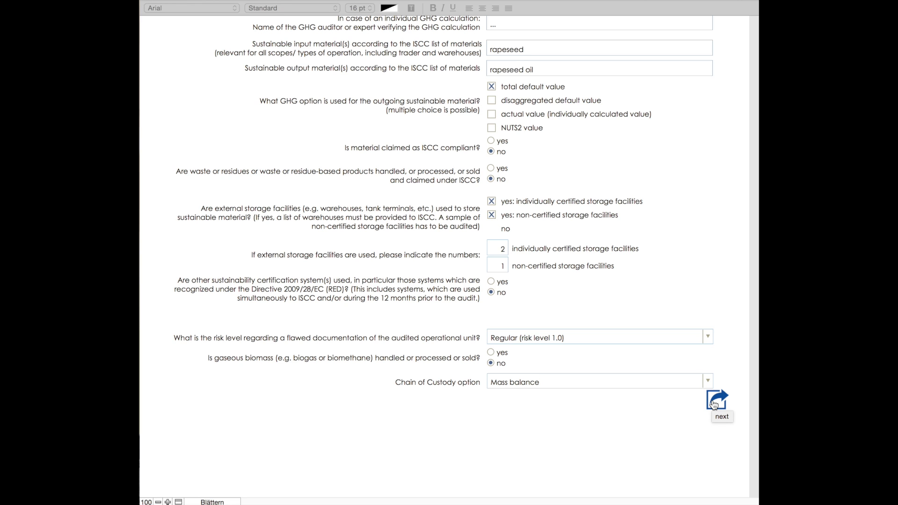
left_click(712, 402)
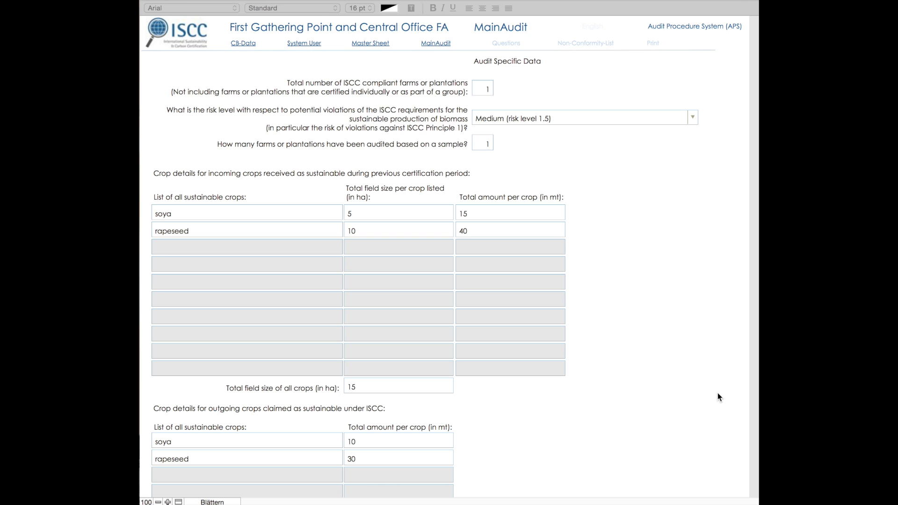
scroll(718, 395, "down", 3)
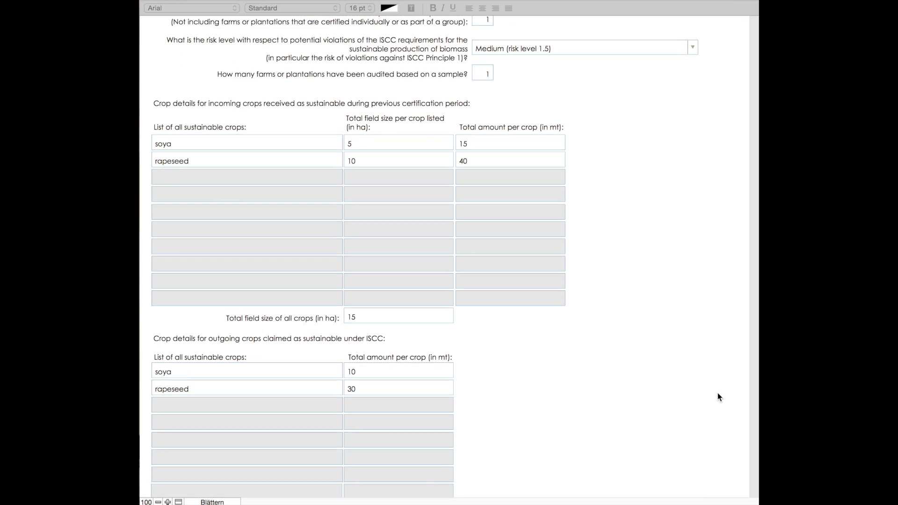
scroll(717, 394, "down", 3)
left_click(714, 485)
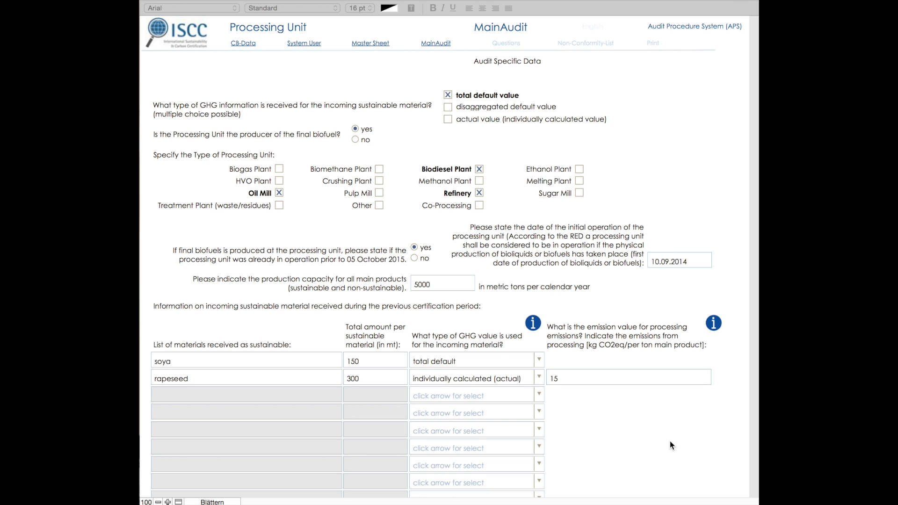
scroll(671, 442, "down", 3)
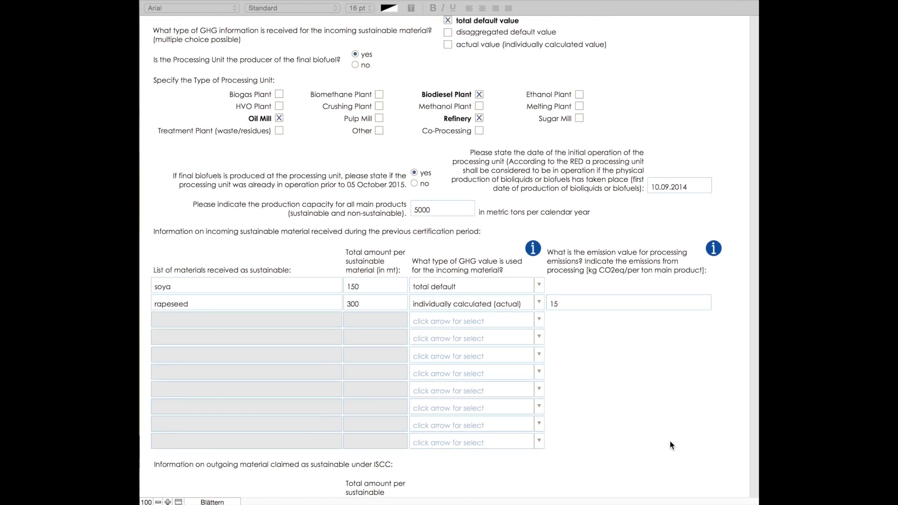
scroll(671, 441, "down", 4)
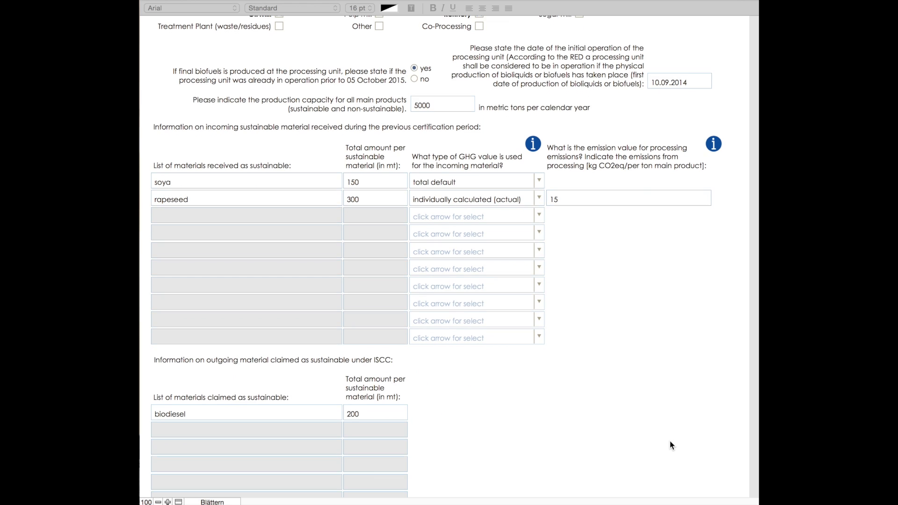
scroll(671, 443, "down", 5)
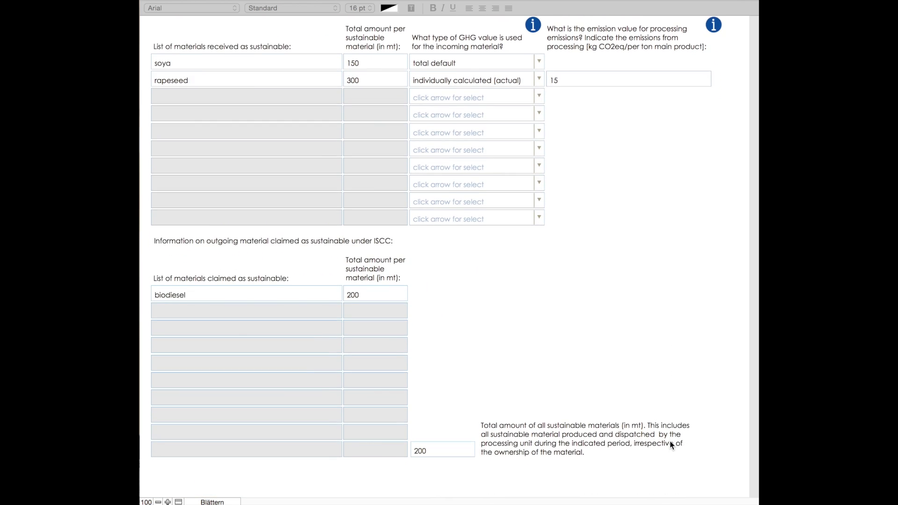
scroll(669, 441, "down", 7)
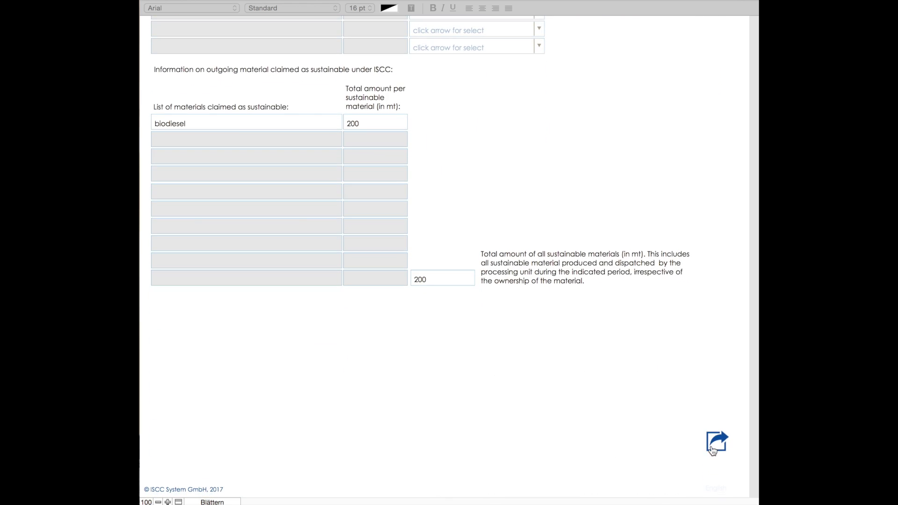
- Advance to the MainAudit questionnaire and look through its 54 questions
left_click(725, 445)
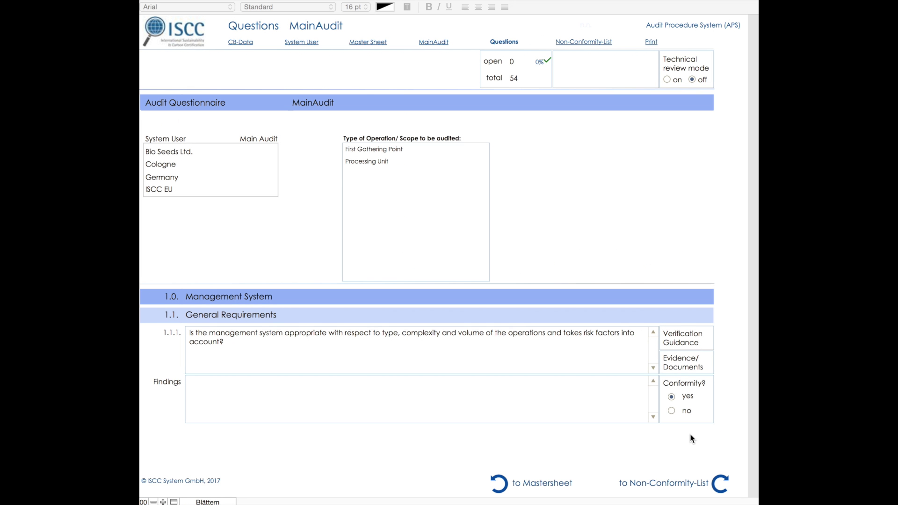
scroll(690, 438, "down", 5)
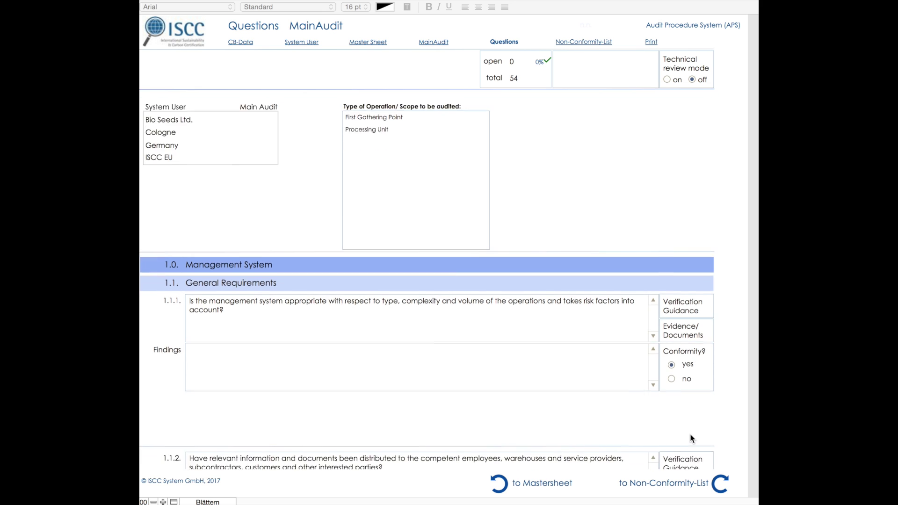
scroll(691, 437, "down", 2)
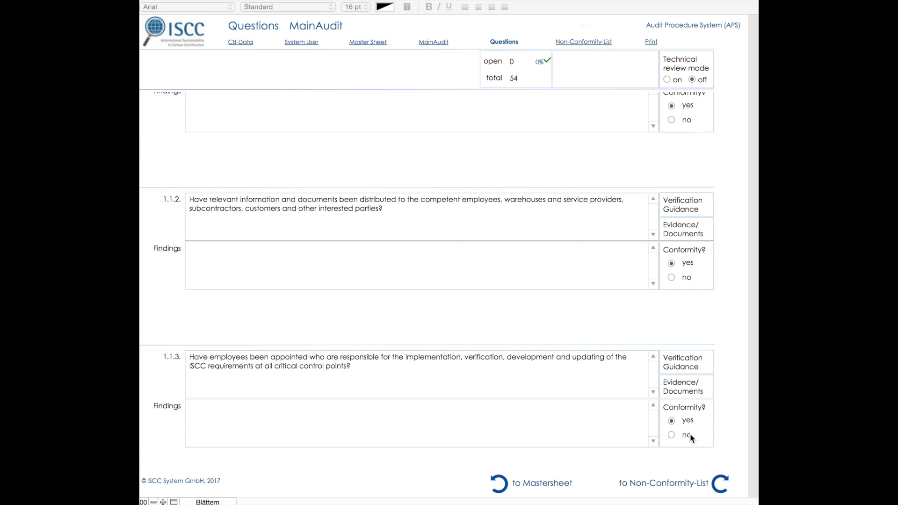
scroll(692, 438, "up", 7)
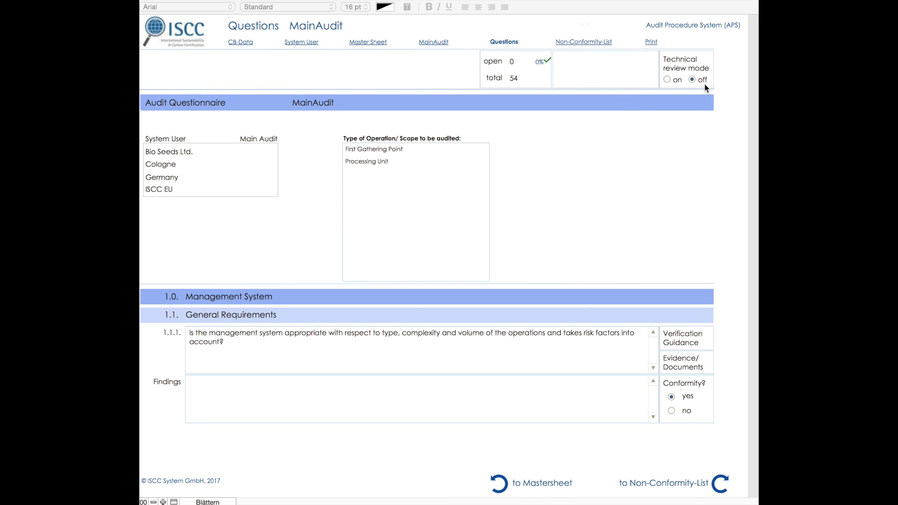
- Turn on technical review mode and enter the note 'example' for question 1.1.1
left_click(667, 81)
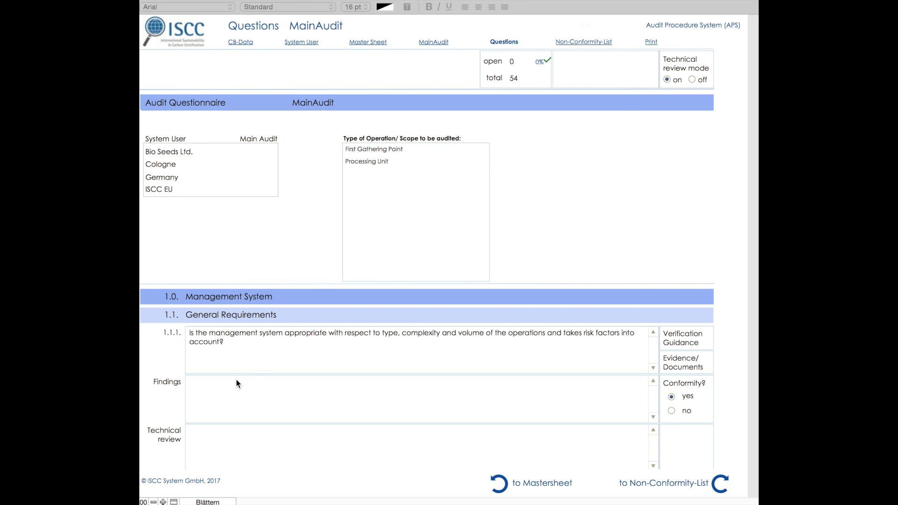
scroll(198, 414, "down", 1)
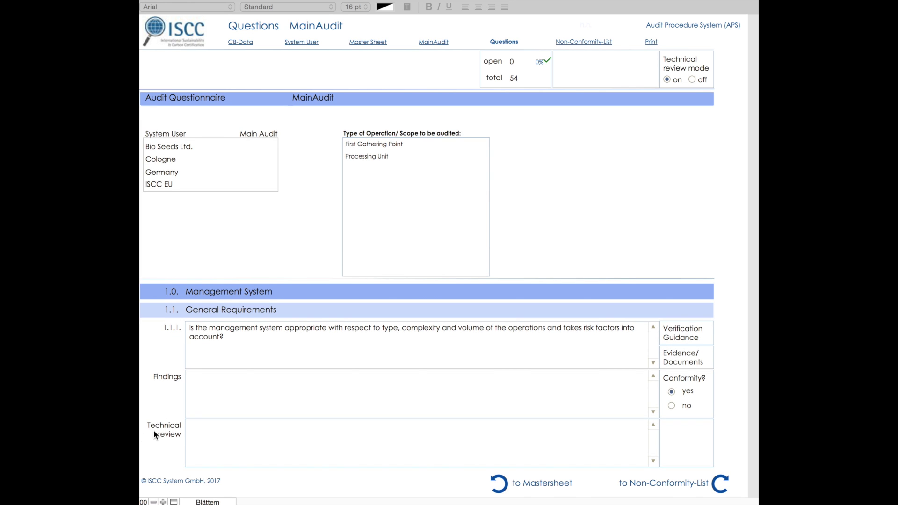
left_click(197, 435)
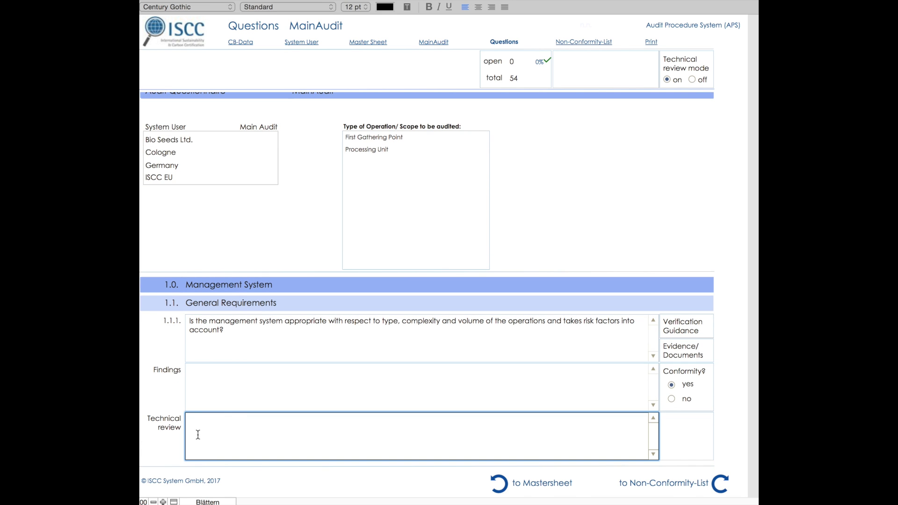
type("example")
left_click(157, 434)
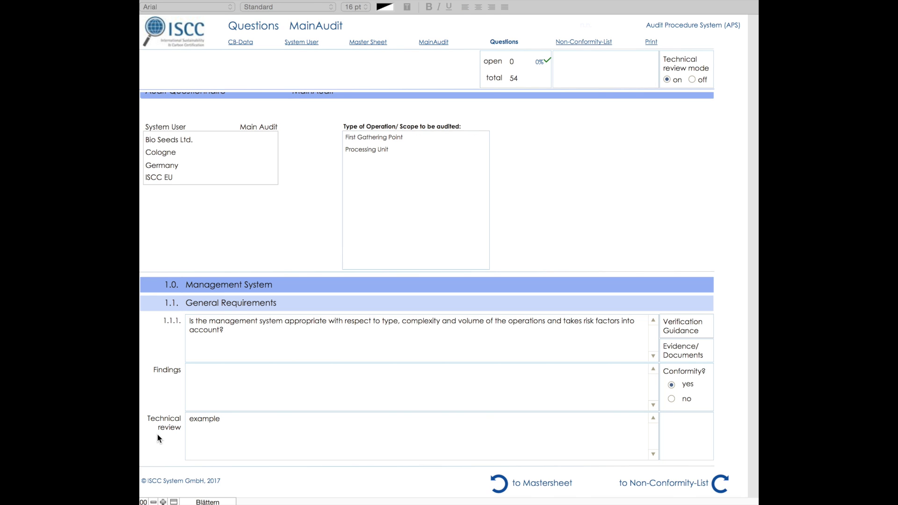
- Switch technical review mode back off and go to the Non-Conformity-List
scroll(586, 201, "up", 1)
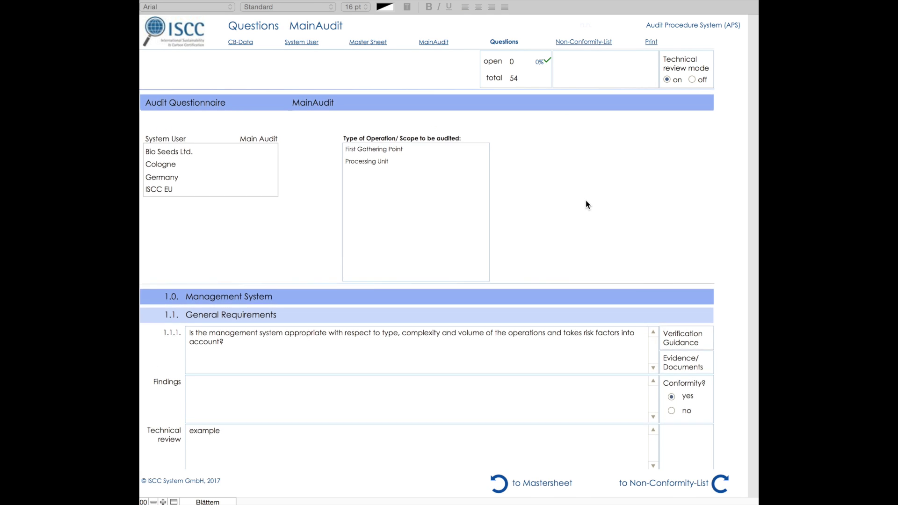
left_click(691, 79)
left_click(691, 80)
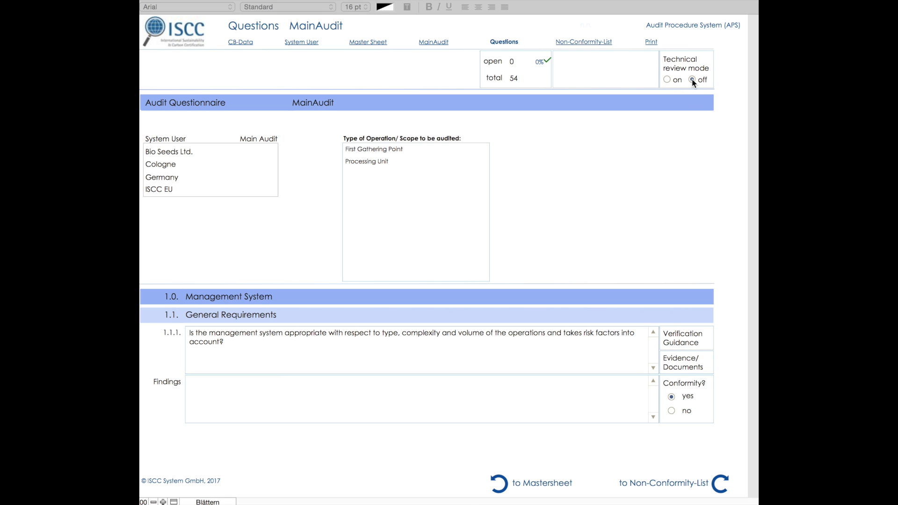
left_click(658, 487)
- Check the open non-conformity for question 1.1.18, then go back to the Master Sheet
left_click(656, 486)
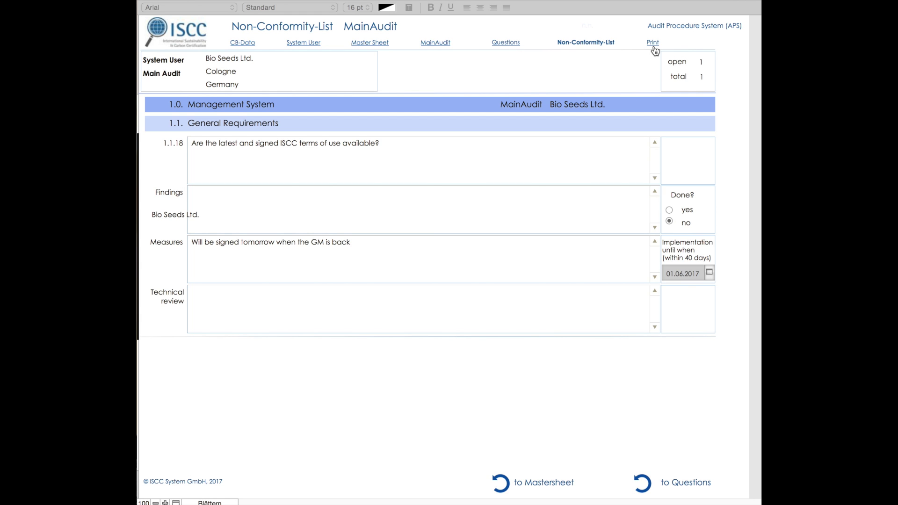
left_click(385, 44)
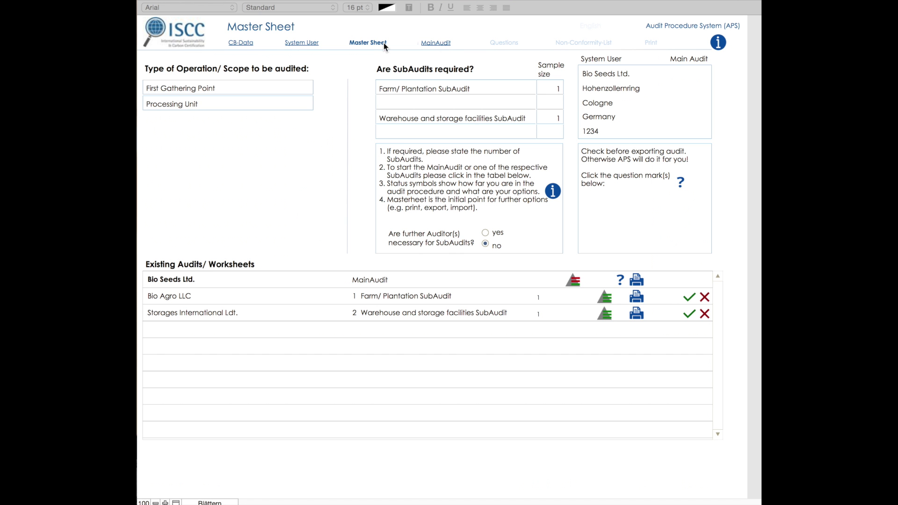
- Check the MainAudit and final-export it with SubAudits as an APS .fmp12 file to the Desktop
left_click(620, 280)
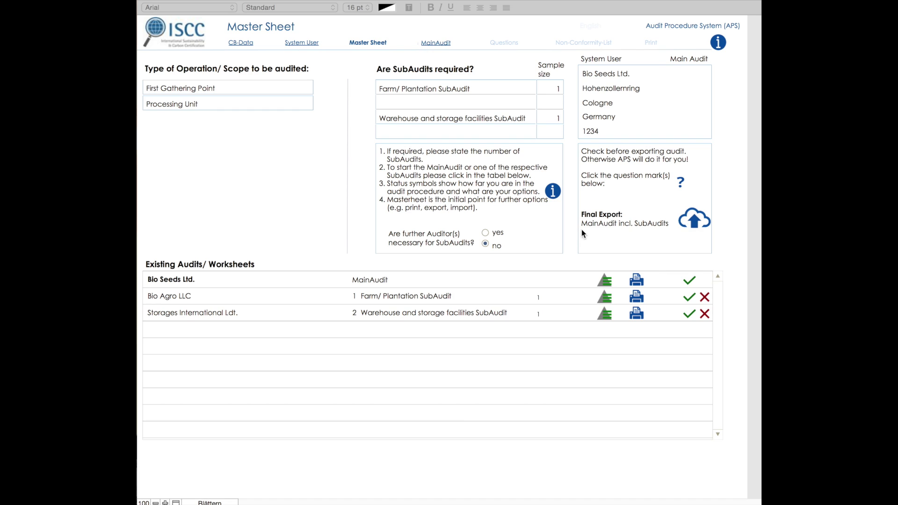
left_click(694, 223)
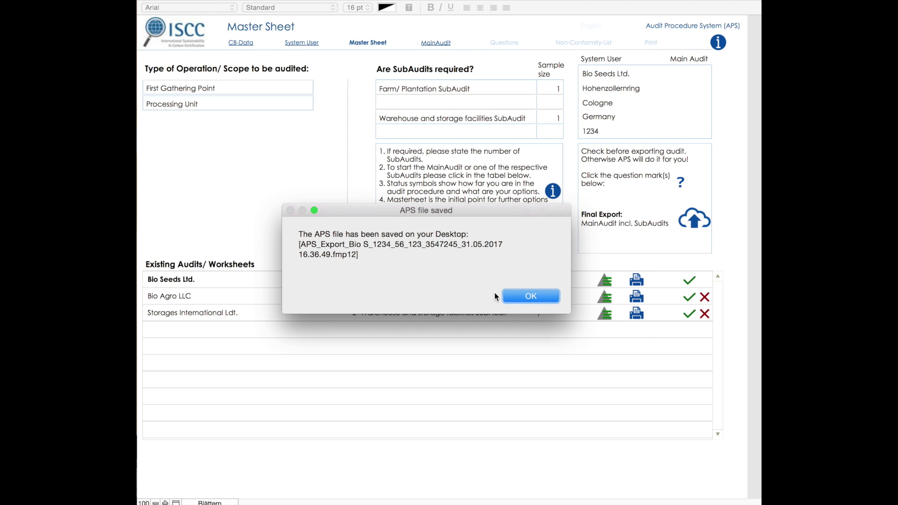
left_click(520, 298)
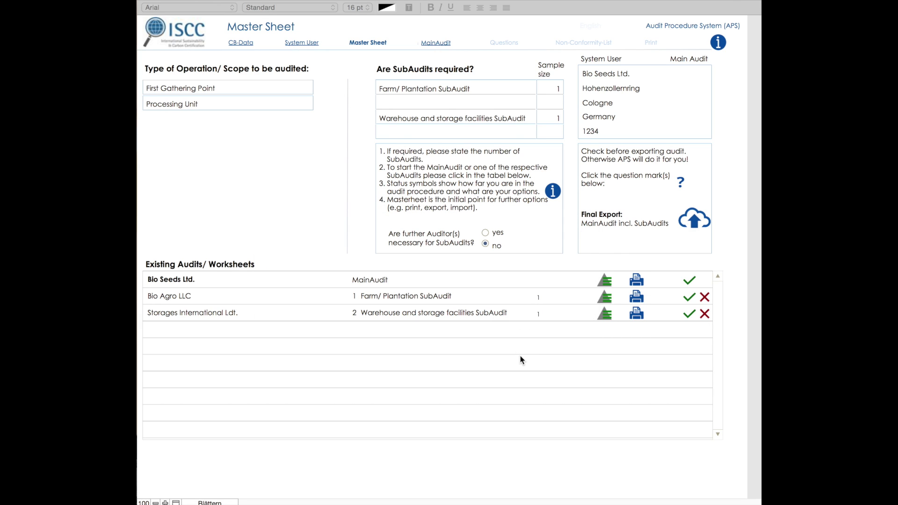